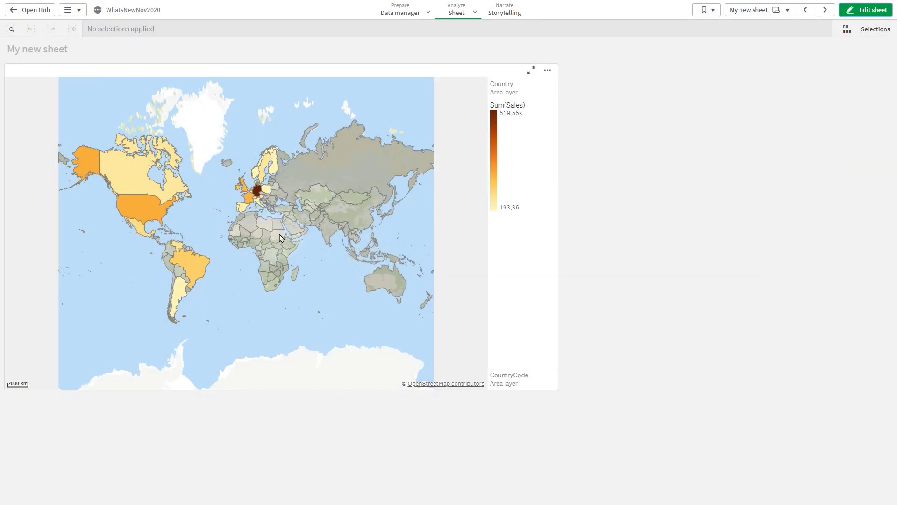
- Place an empty map chart on the sheet and drag its corner to enlarge it
{"action": "mouse_move", "coordinate": [152, 208]}
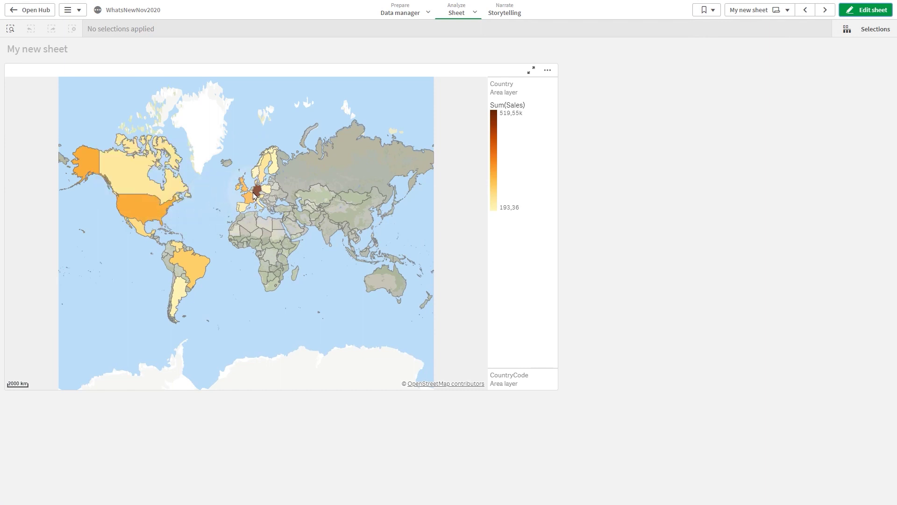
{"action": "mouse_move", "coordinate": [250, 200]}
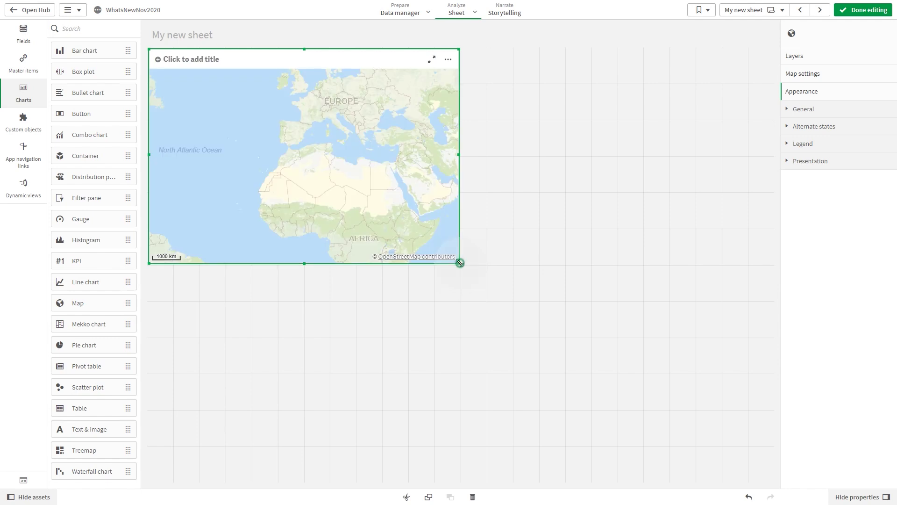
{"action": "left_click_drag", "start_coordinate": [460, 263], "coordinate": [548, 390]}
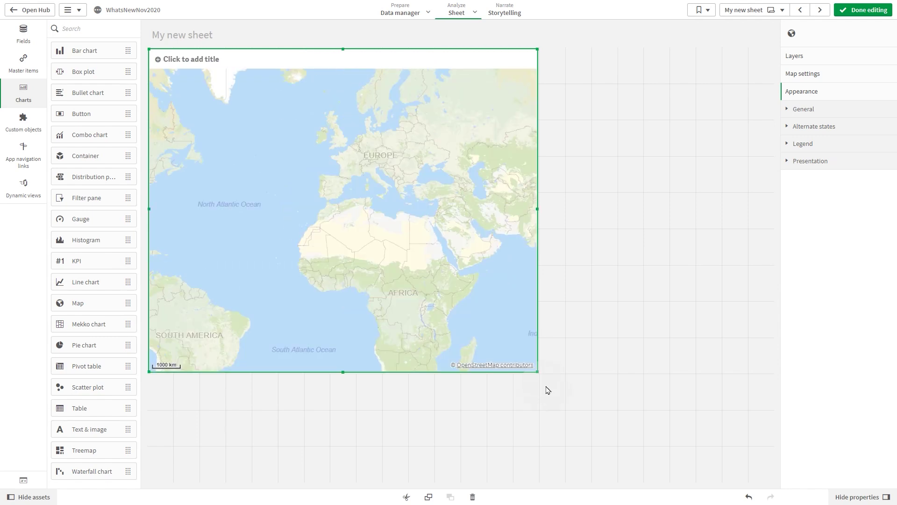
- Add an area layer to the map with Country as its dimension
{"action": "left_click", "coordinate": [811, 55]}
{"action": "left_click", "coordinate": [826, 119]}
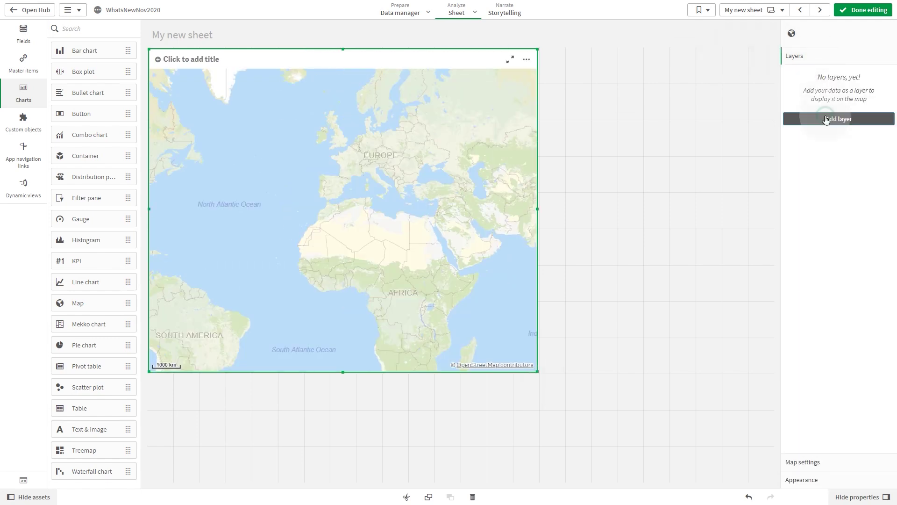
{"action": "left_click", "coordinate": [832, 111]}
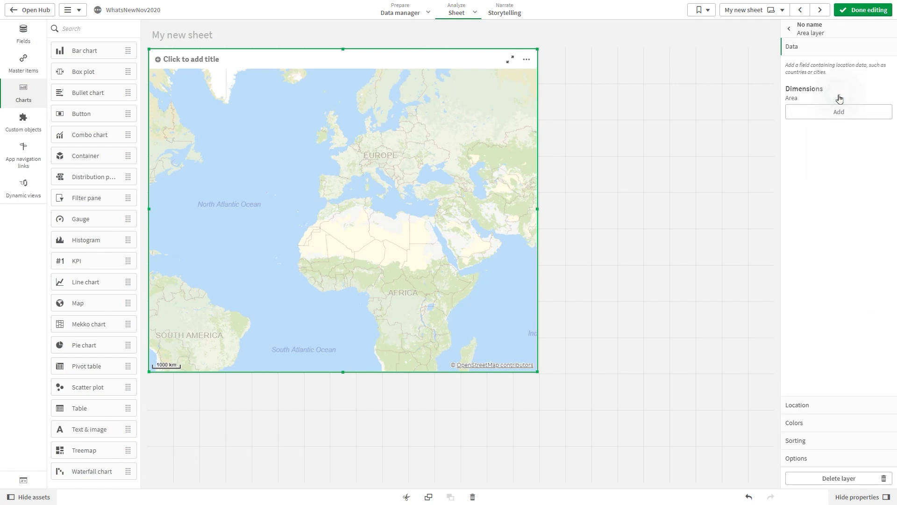
{"action": "left_click", "coordinate": [839, 112]}
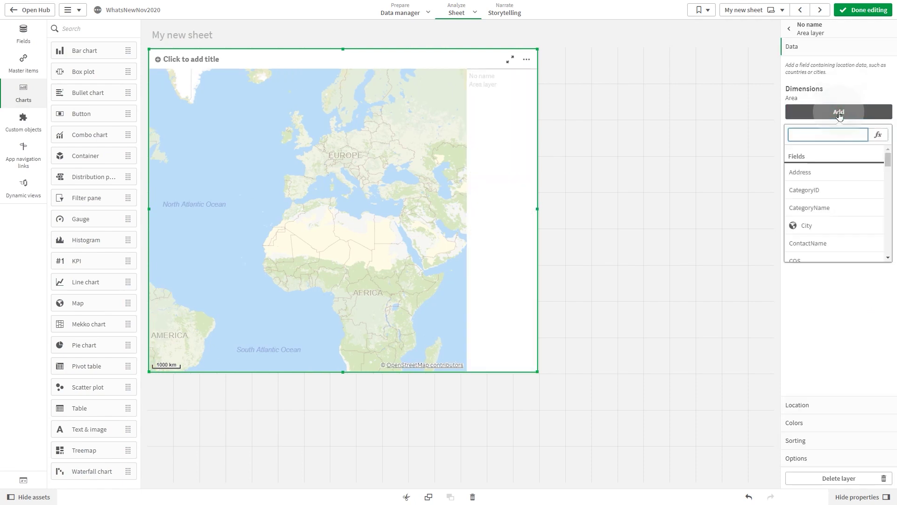
{"action": "type", "text": "COu"}
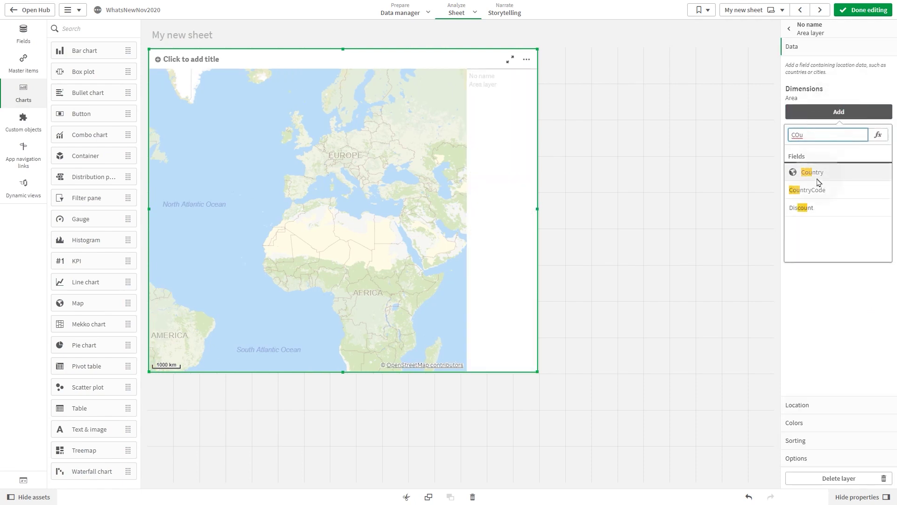
{"action": "left_click", "coordinate": [808, 173]}
- Set the area layer's location field to Country
{"action": "left_click", "coordinate": [832, 404]}
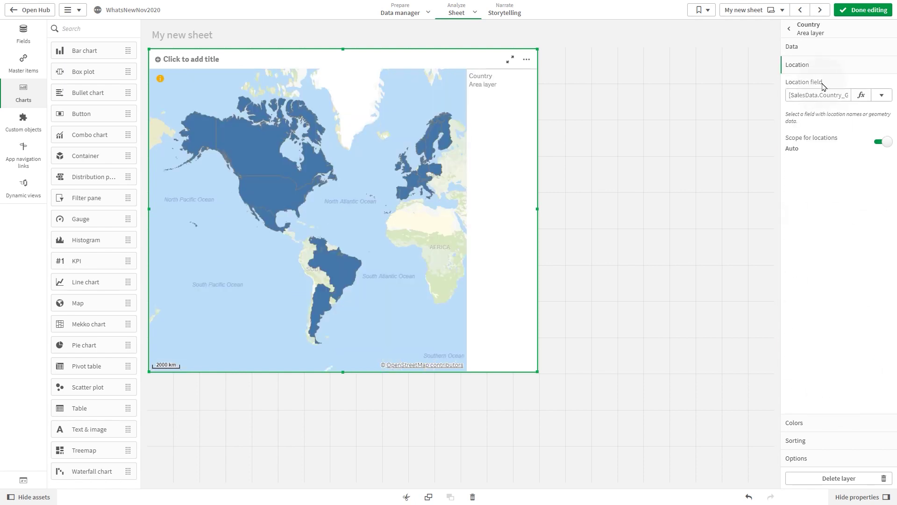
{"action": "left_click", "coordinate": [820, 95]}
{"action": "key", "text": "ctrl+a"}
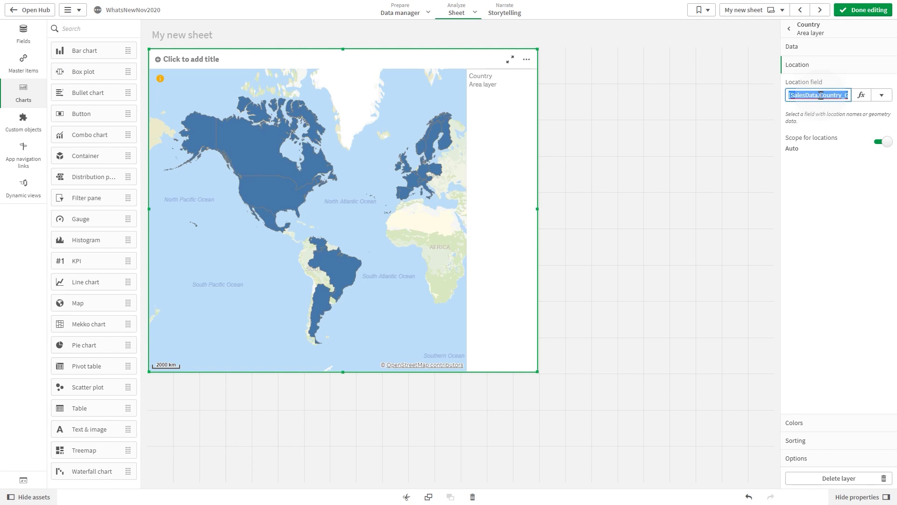
{"action": "key", "text": "BackSpace"}
{"action": "left_click", "coordinate": [875, 96]}
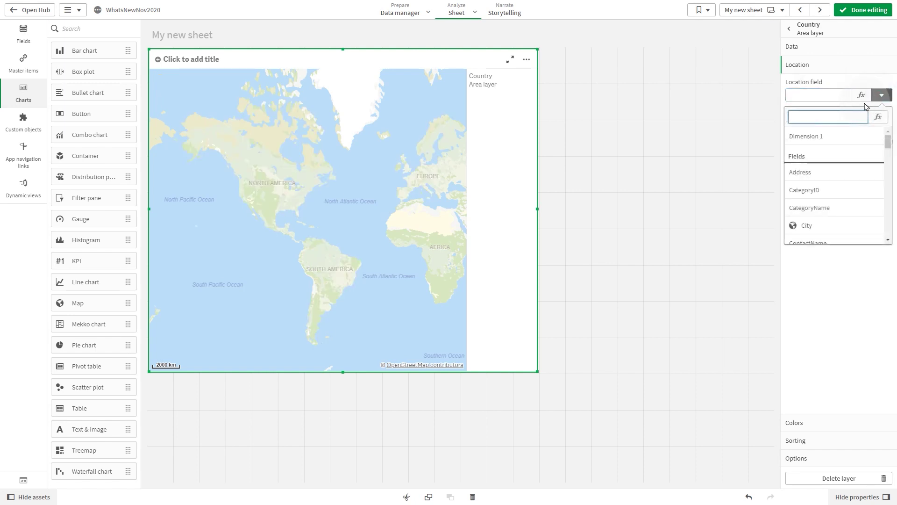
{"action": "type", "text": "country"}
{"action": "left_click", "coordinate": [837, 171]}
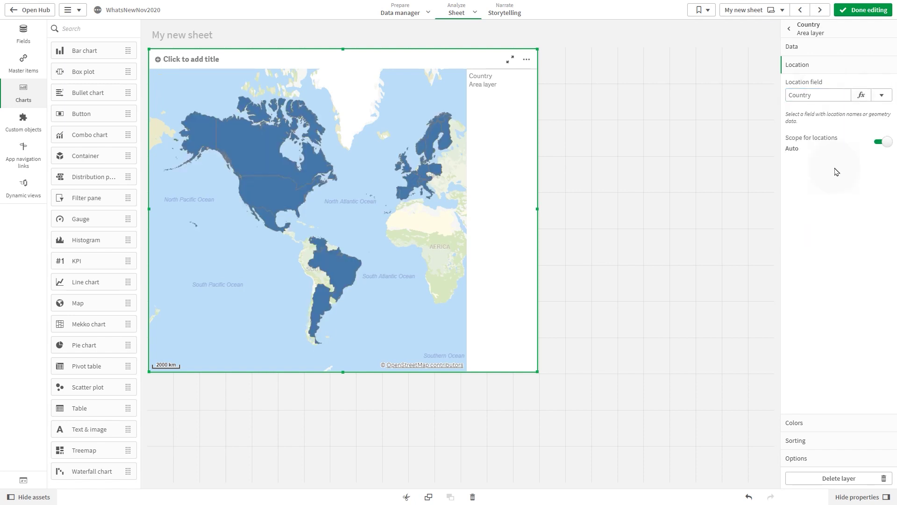
- Colour the country areas by the measure Sum(Sales) on a sequential gradient
{"action": "left_click", "coordinate": [825, 423]}
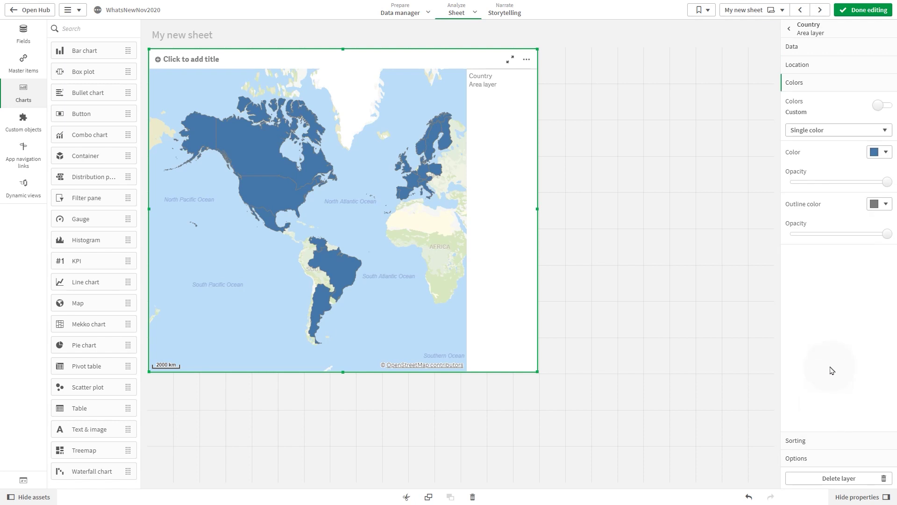
{"action": "left_click", "coordinate": [871, 132]}
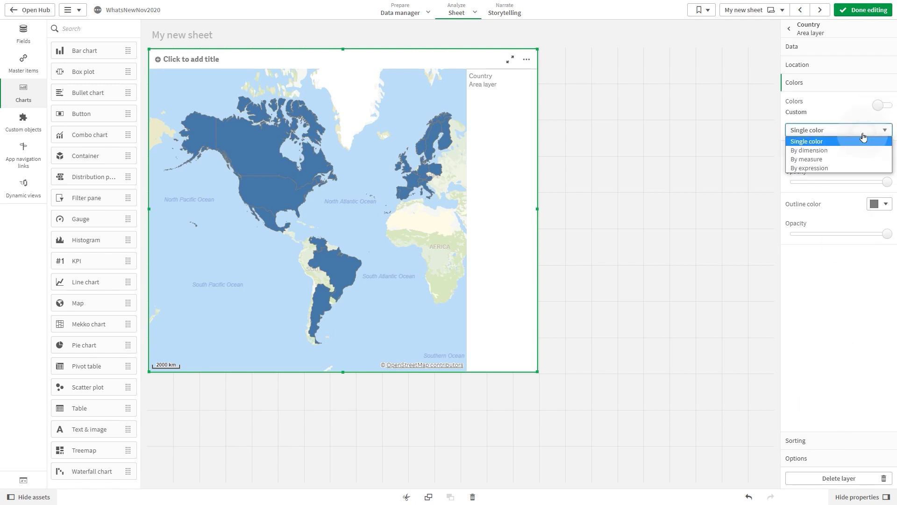
{"action": "left_click", "coordinate": [841, 160]}
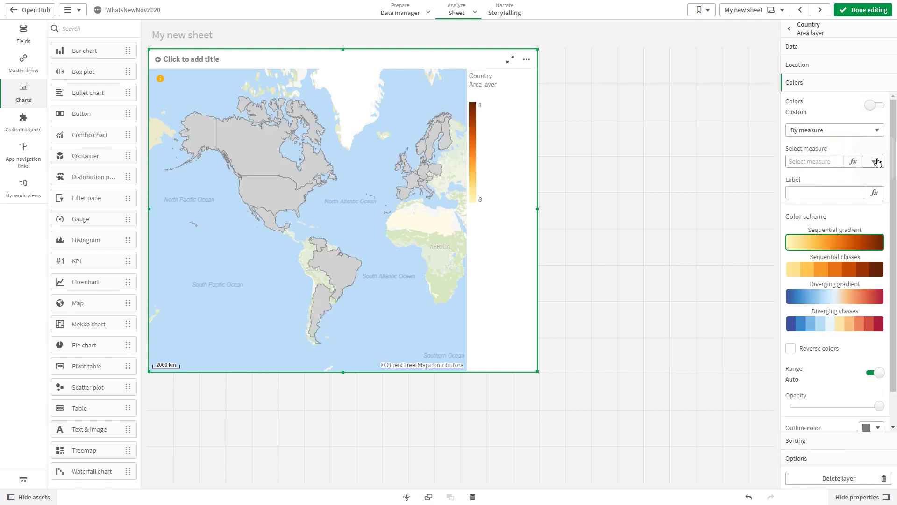
{"action": "left_click", "coordinate": [877, 162]}
{"action": "type", "text": "S"}
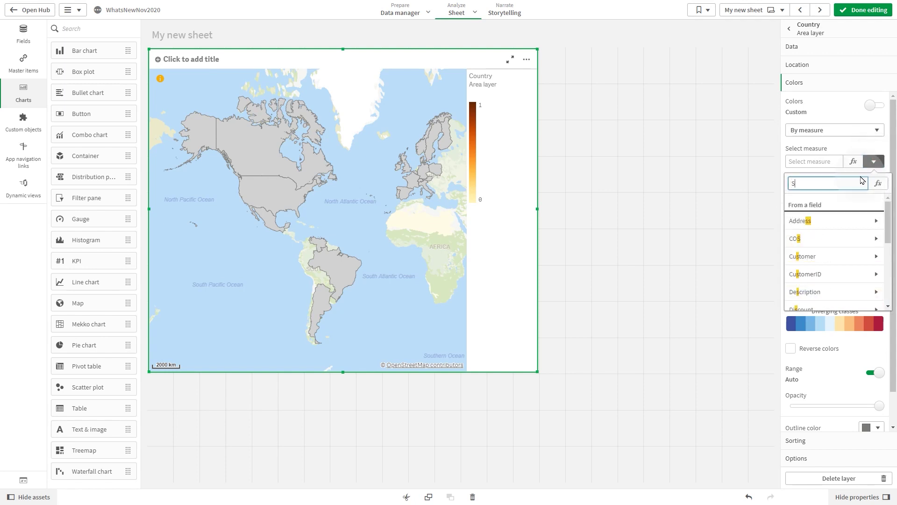
{"action": "type", "text": "a"}
{"action": "left_click", "coordinate": [850, 290]}
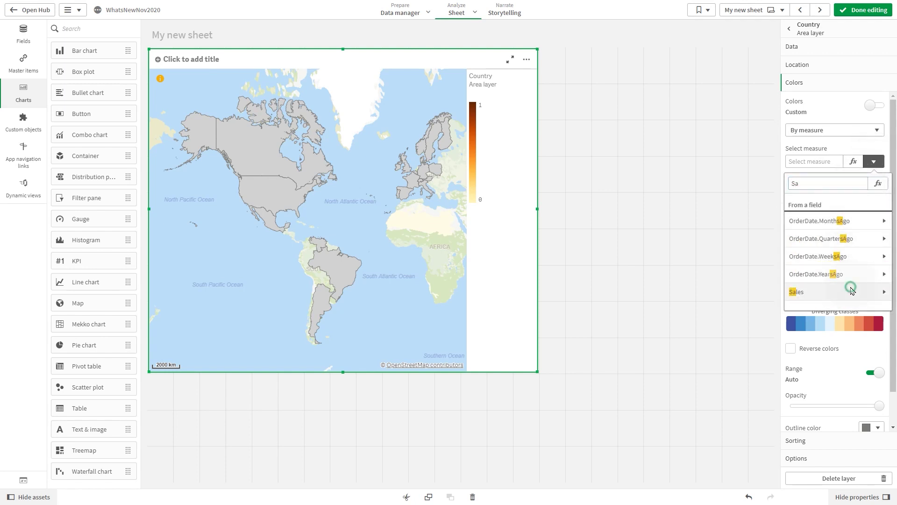
{"action": "left_click", "coordinate": [822, 215]}
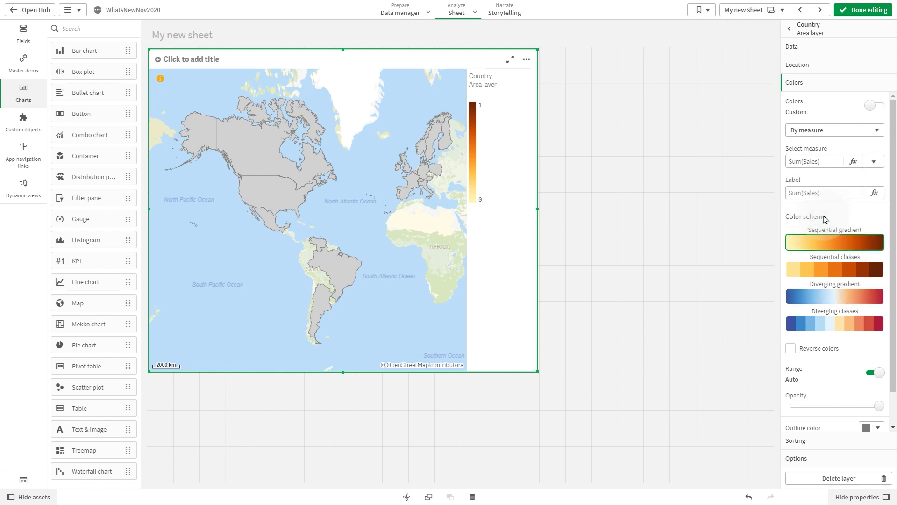
{"action": "left_click", "coordinate": [844, 459]}
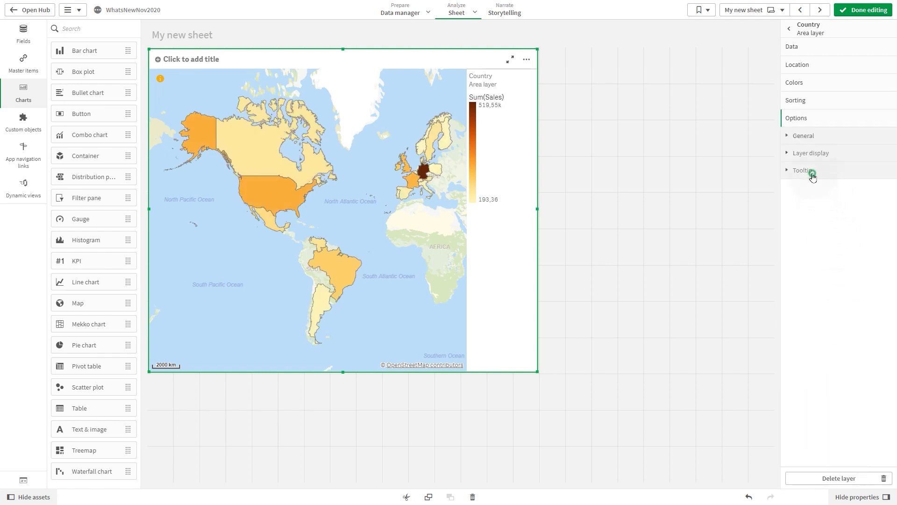
- Switch the layer's tooltip to Custom and add the Sum(COS) measure
{"action": "left_click", "coordinate": [813, 174]}
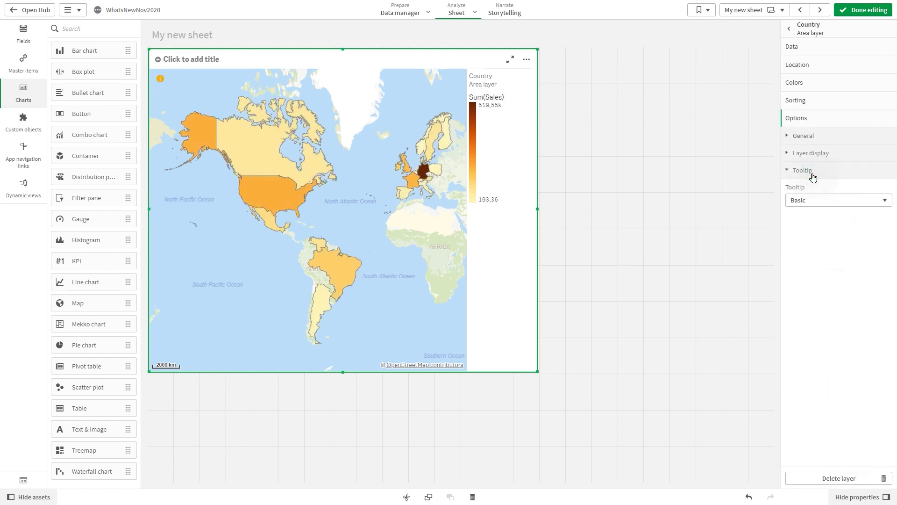
{"action": "left_click", "coordinate": [818, 200]}
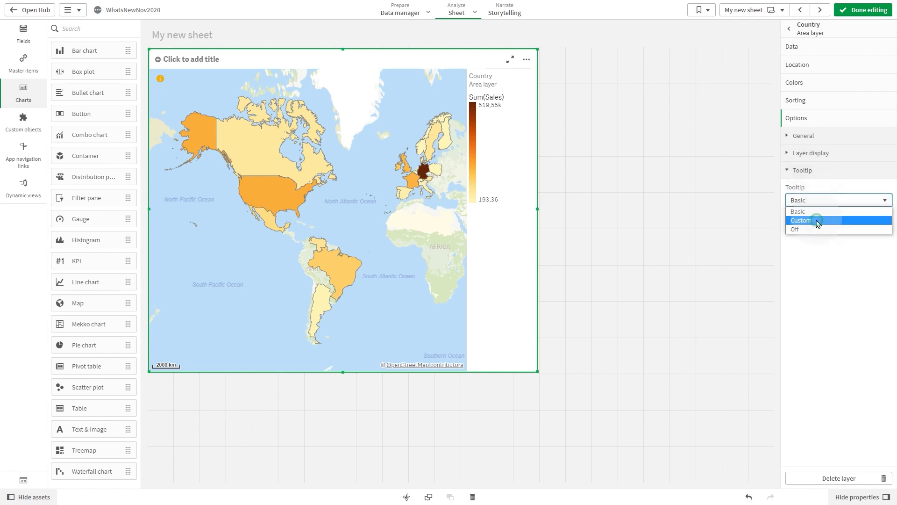
{"action": "left_click", "coordinate": [817, 221]}
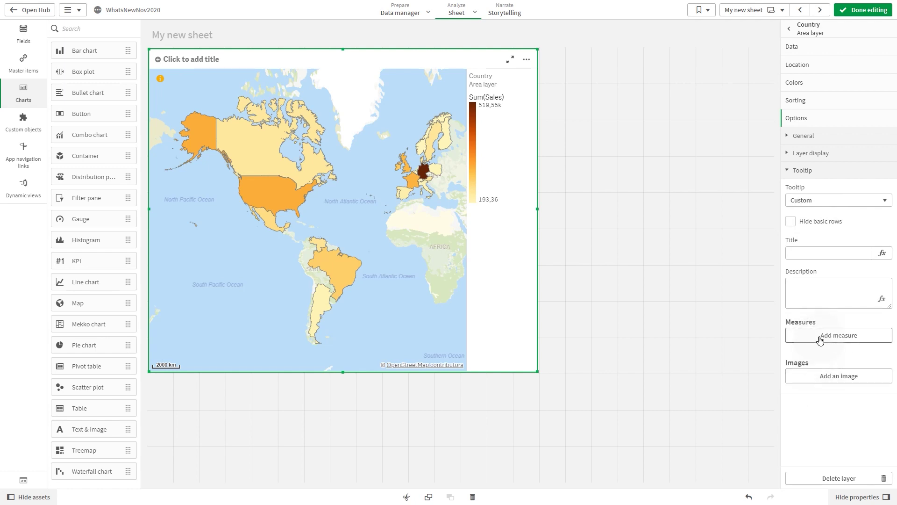
{"action": "left_click", "coordinate": [820, 340]}
{"action": "type", "text": "Cos"}
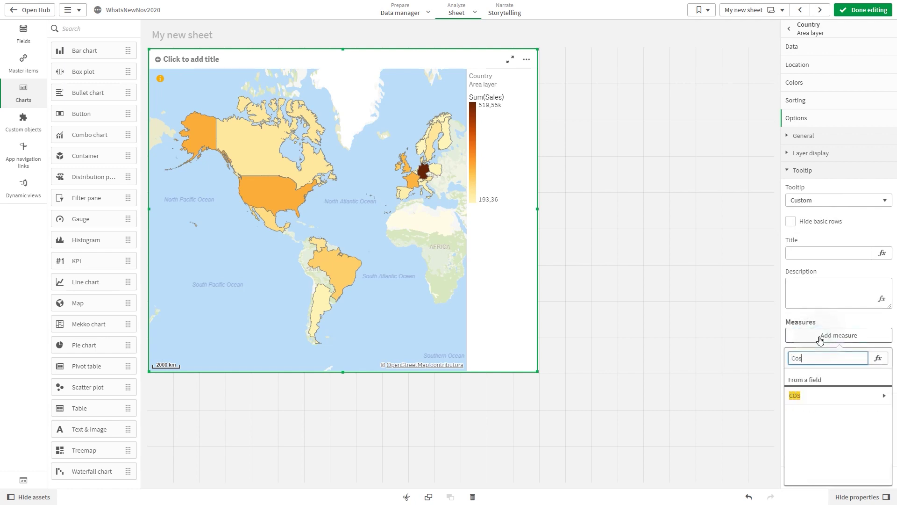
{"action": "left_click", "coordinate": [816, 393]}
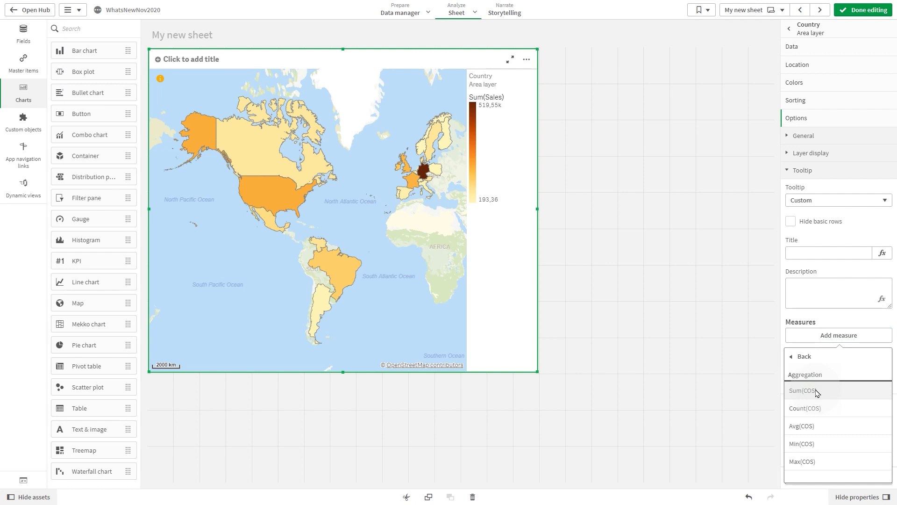
{"action": "left_click", "coordinate": [816, 391]}
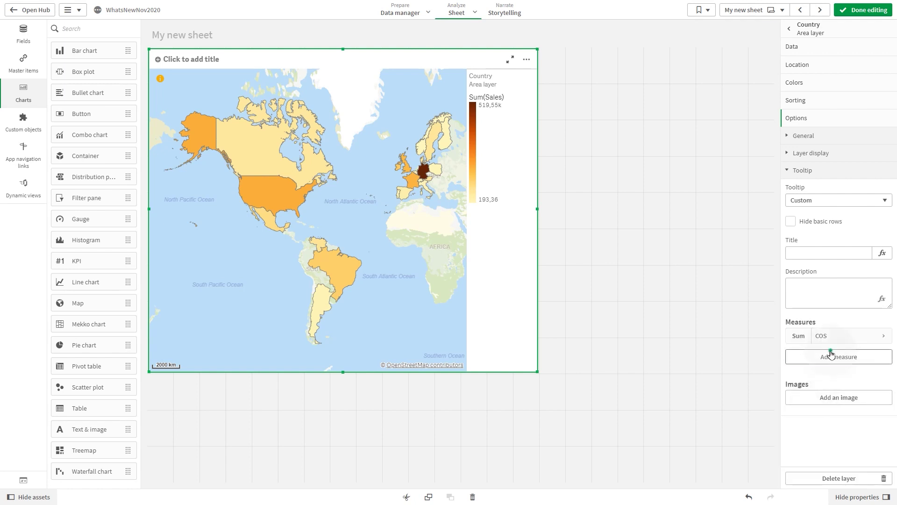
- Add a tooltip measure with the expression sum(Discount)/sum(Sales)
{"action": "left_click", "coordinate": [831, 355]}
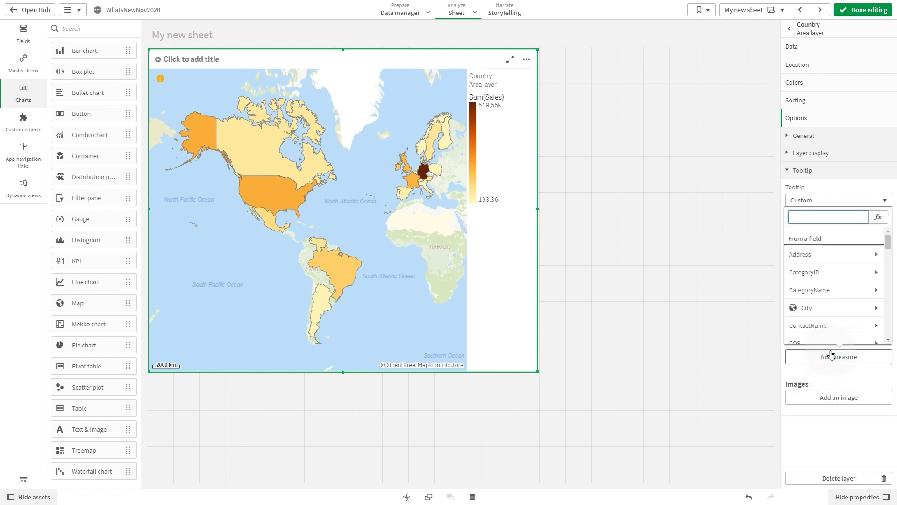
{"action": "left_click", "coordinate": [878, 216]}
{"action": "type", "text": "sum(Discount)/"}
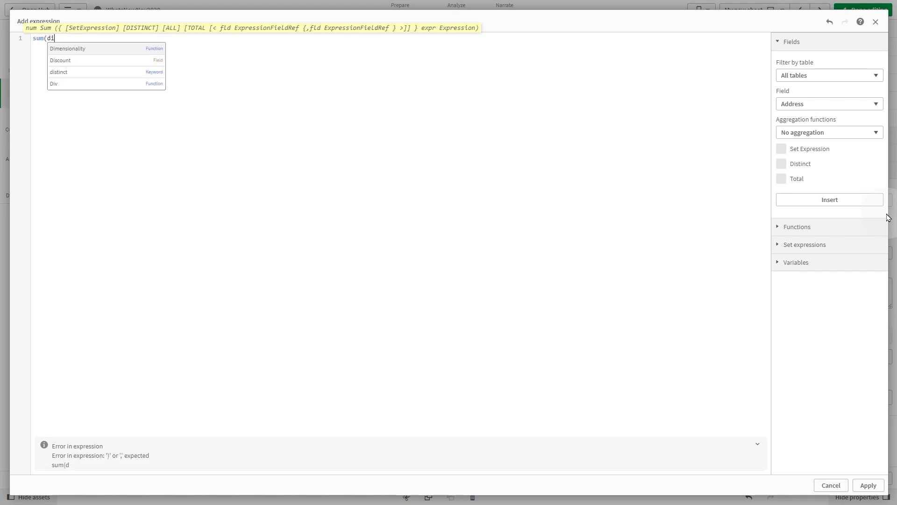
{"action": "type", "text": "sum(Sales)"}
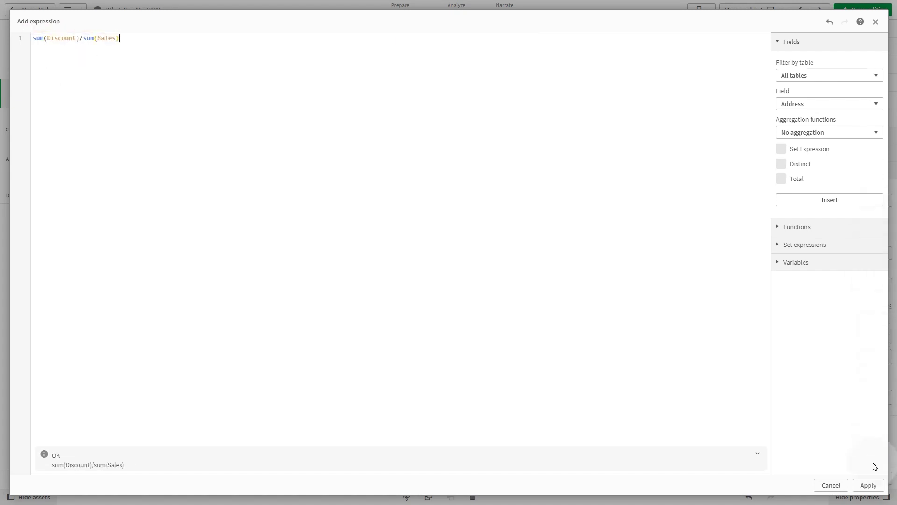
{"action": "left_click", "coordinate": [868, 485]}
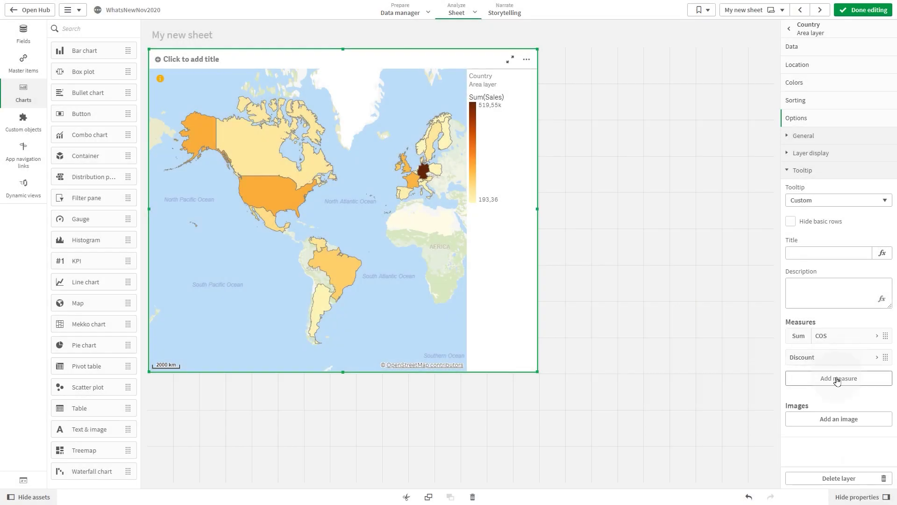
- Add a URL tooltip image pointing to a GitHub png100px flag file built from CountryCode & '.png'
{"action": "left_click", "coordinate": [827, 421]}
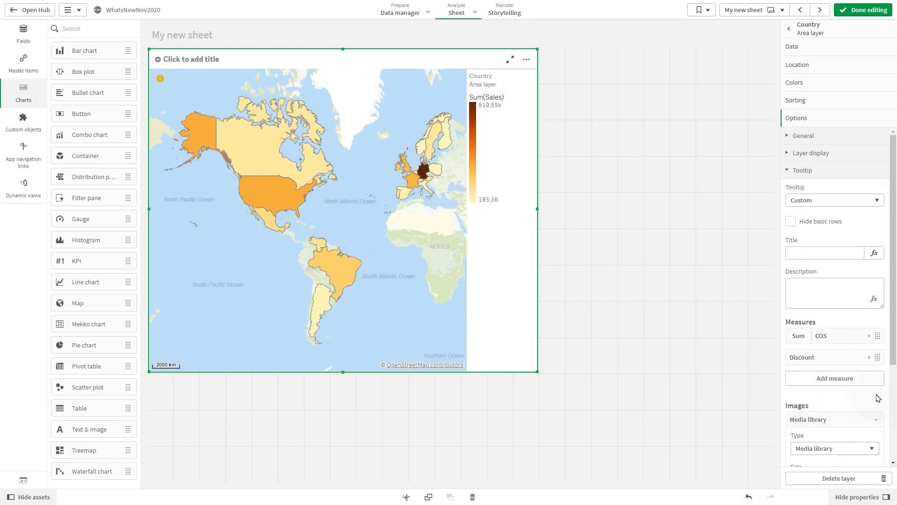
{"action": "scroll", "coordinate": [893, 427], "scroll_direction": "down", "scroll_amount": 2}
{"action": "scroll", "coordinate": [893, 427], "scroll_direction": "down", "scroll_amount": 2}
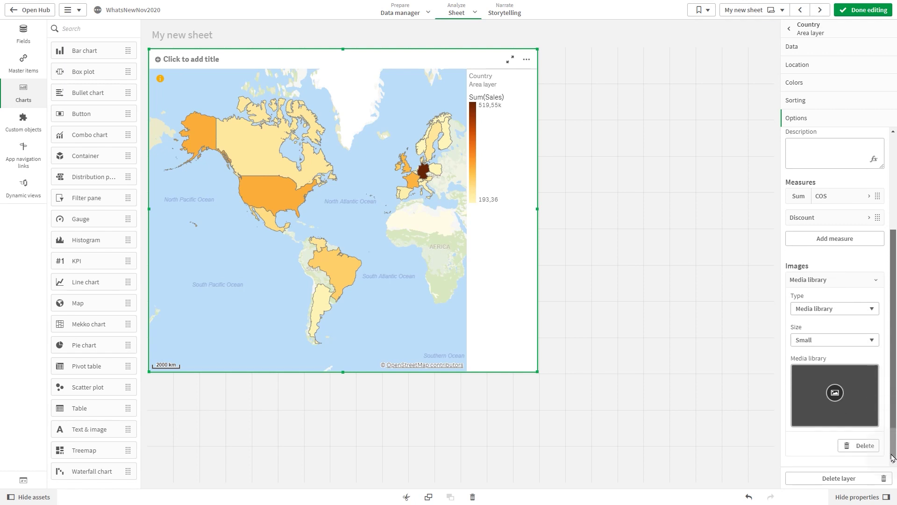
{"action": "left_click", "coordinate": [839, 311]}
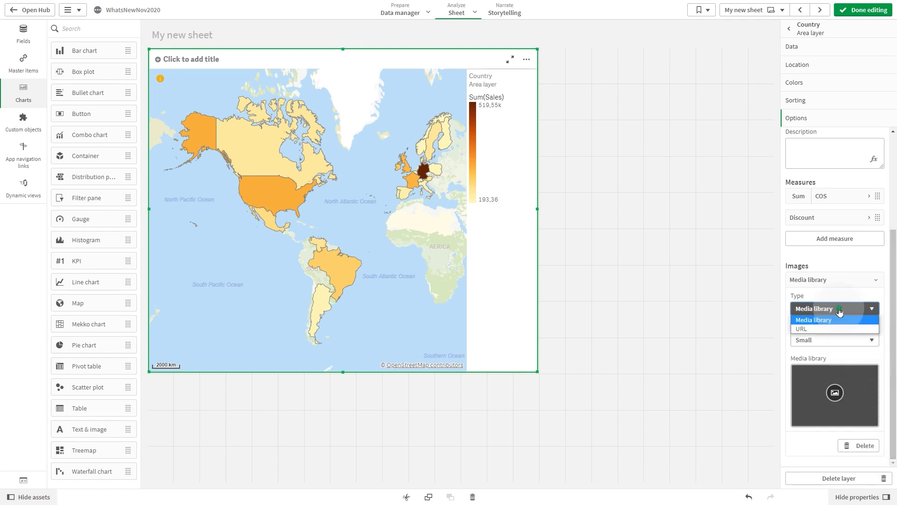
{"action": "left_click", "coordinate": [833, 330]}
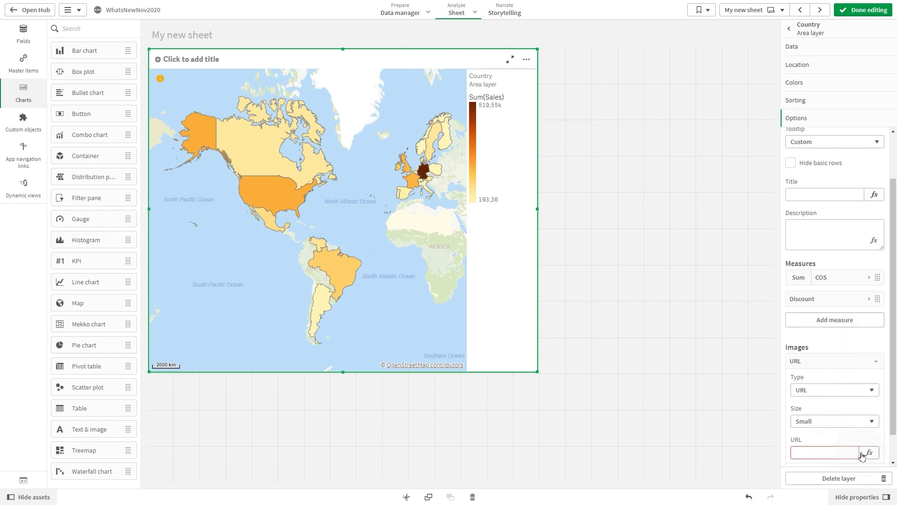
{"action": "left_click", "coordinate": [868, 453]}
{"action": "type", "text": "='https://raw.githubusercontent.com/hjnilsson/country-flags/master/png100px/' & CountryCode & '.png' //='https://raw.githubusercontent.com/hjnilsson/country-flags/master/svg/' & only(CountryCode) & '.svg'"}
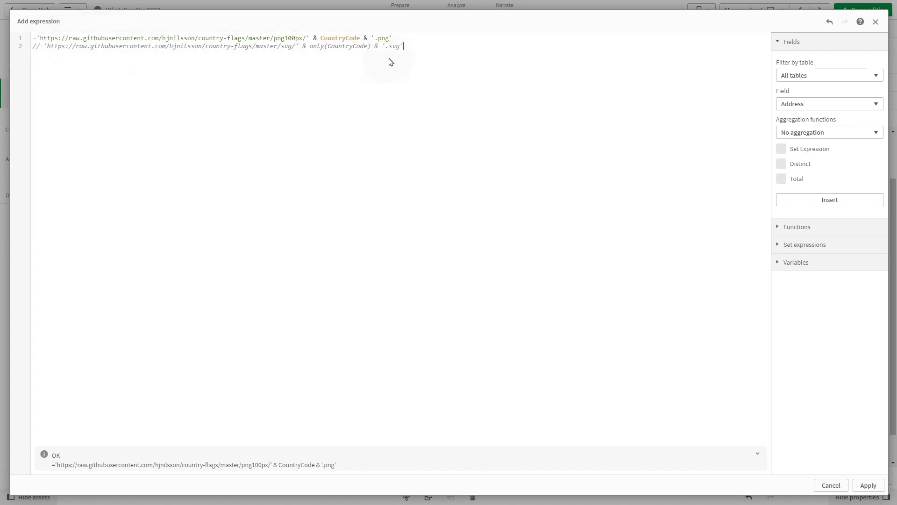
{"action": "left_click", "coordinate": [866, 486]}
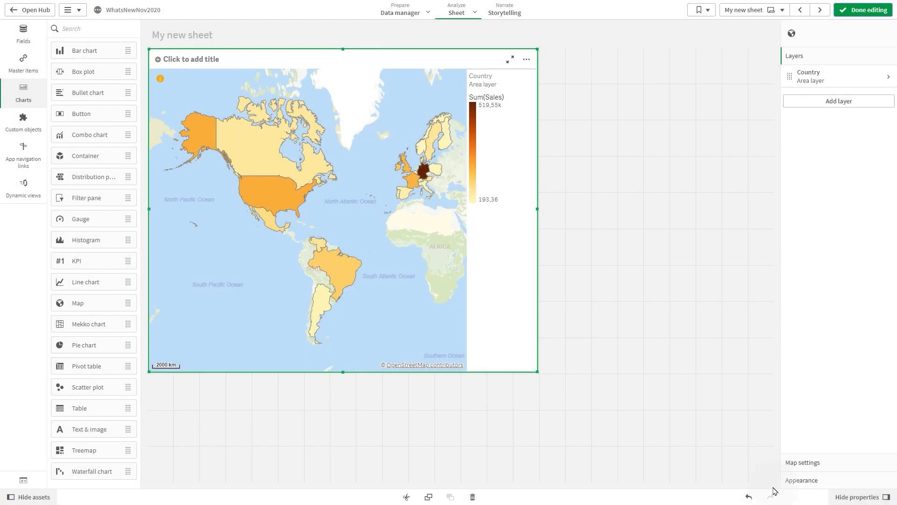
- Add a second area layer with CountryCode as its dimension
{"action": "left_click", "coordinate": [796, 481]}
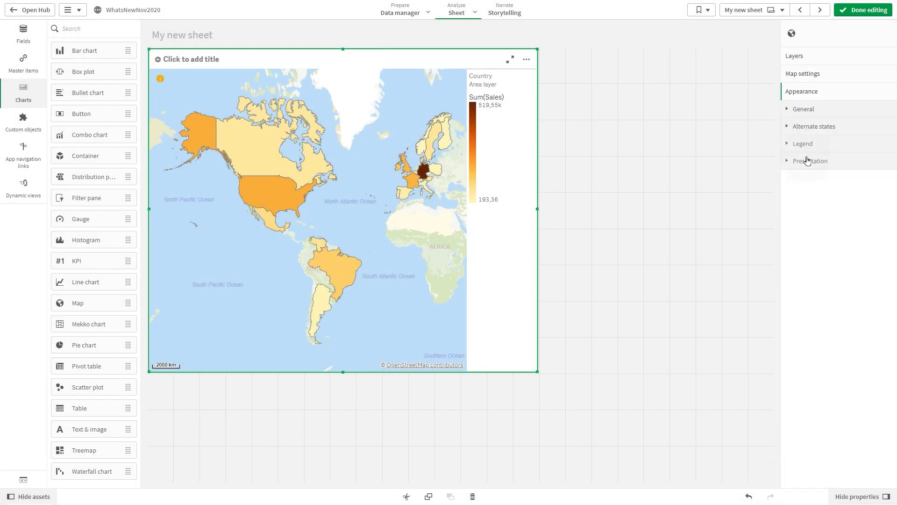
{"action": "left_click", "coordinate": [804, 56]}
{"action": "left_click", "coordinate": [827, 104]}
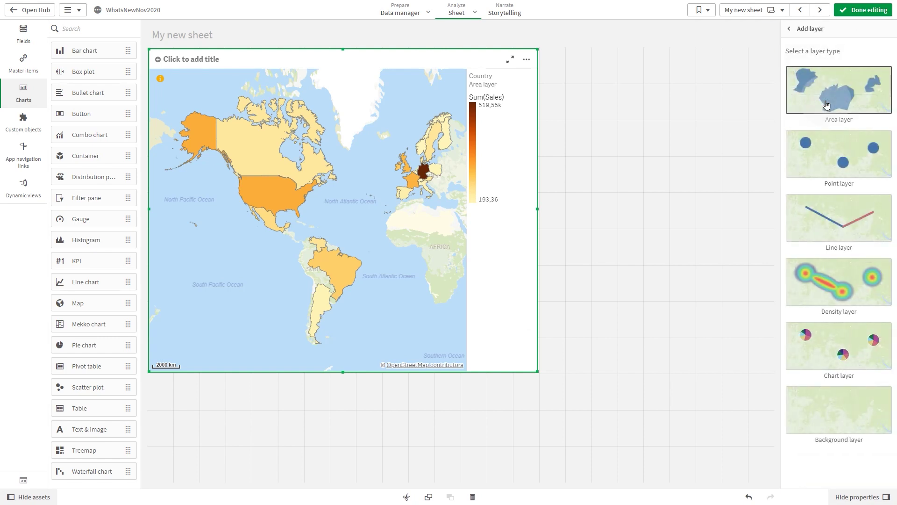
{"action": "left_click", "coordinate": [827, 103]}
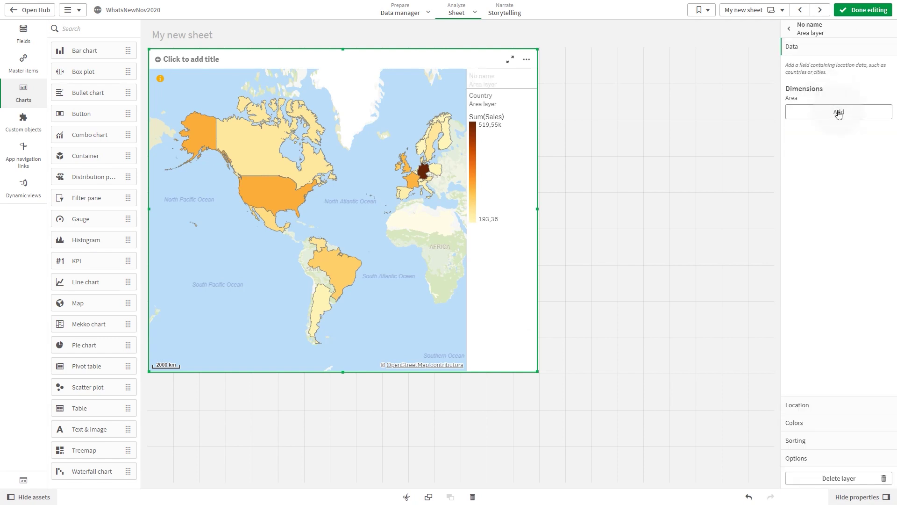
{"action": "left_click", "coordinate": [839, 112]}
{"action": "type", "text": "Count"}
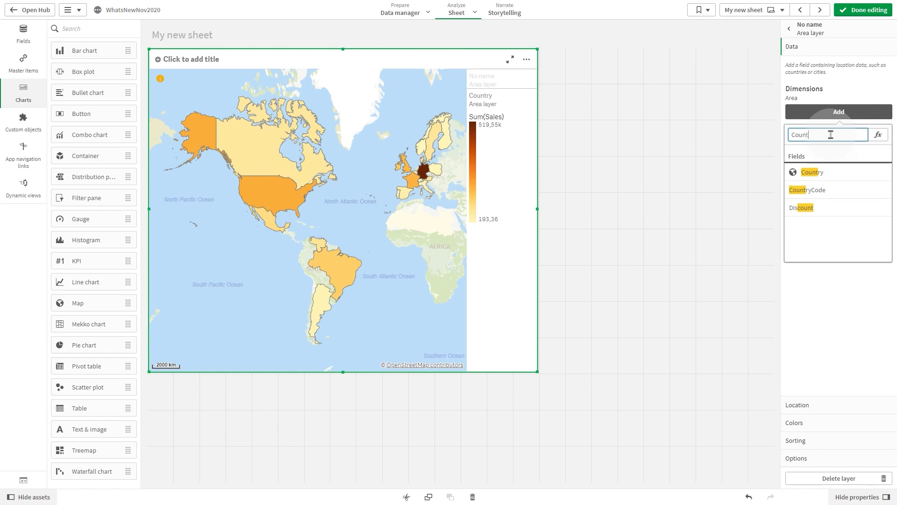
{"action": "left_click", "coordinate": [821, 190]}
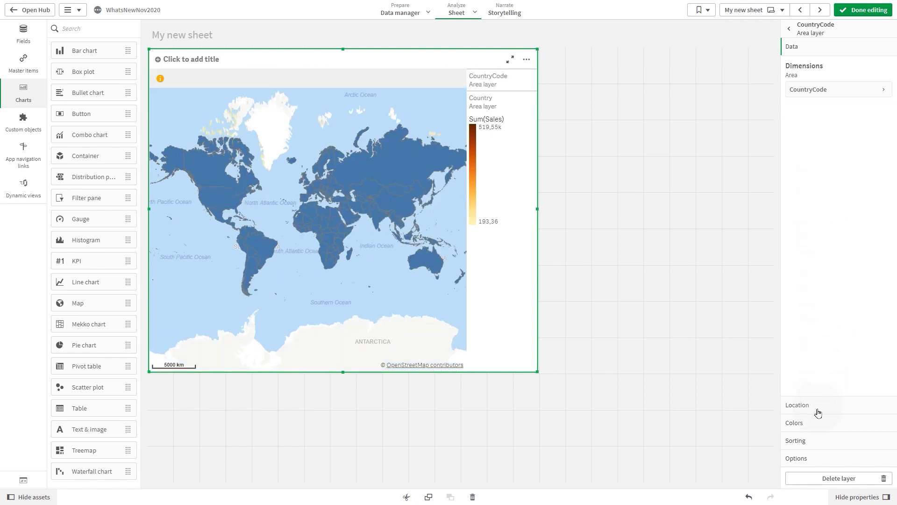
- Set the new layer's location to the expression only({1} [CountryCode])
{"action": "left_click", "coordinate": [818, 413]}
{"action": "left_click", "coordinate": [844, 95]}
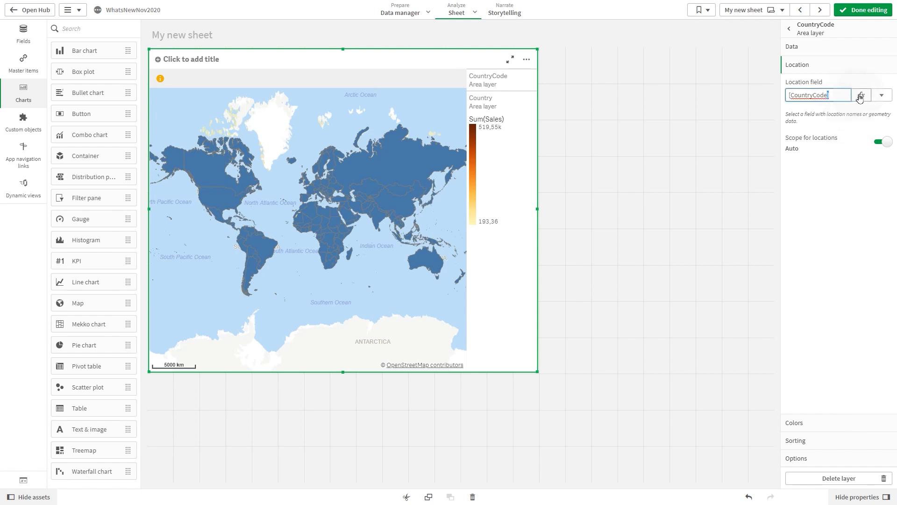
{"action": "left_click", "coordinate": [861, 95]}
{"action": "key", "text": "ctrl+a"}
{"action": "type", "text": "only({1} [CountryCode])"}
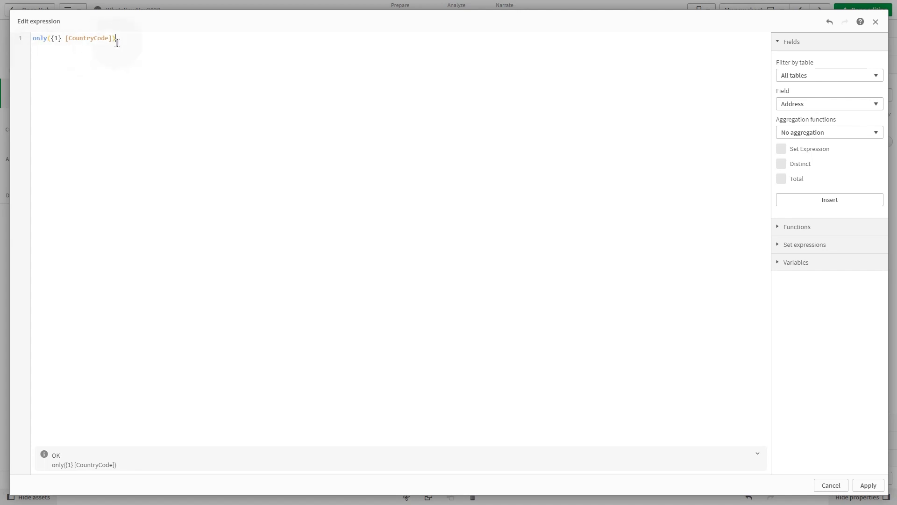
{"action": "left_click", "coordinate": [867, 485]}
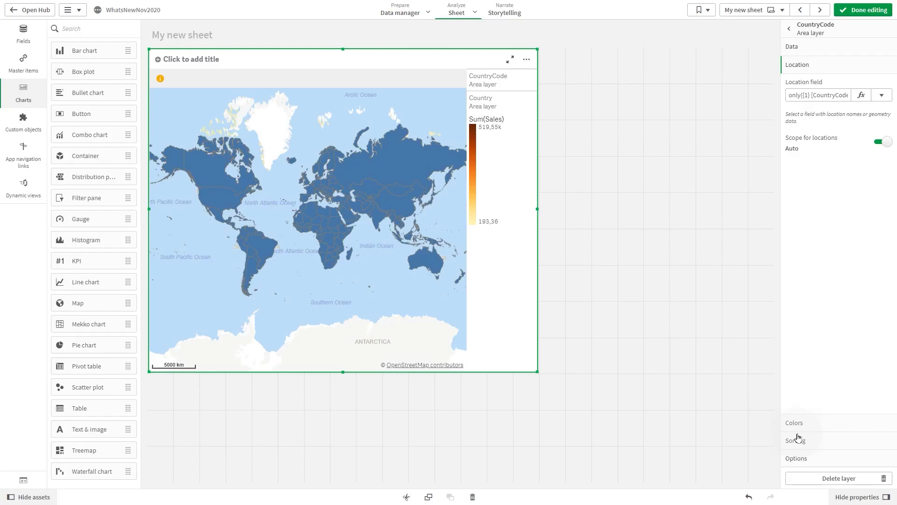
- Colour the CountryCode layer by ARGB(rand()*50+50,100,100,100) and move the Country layer above it
{"action": "left_click", "coordinate": [821, 421]}
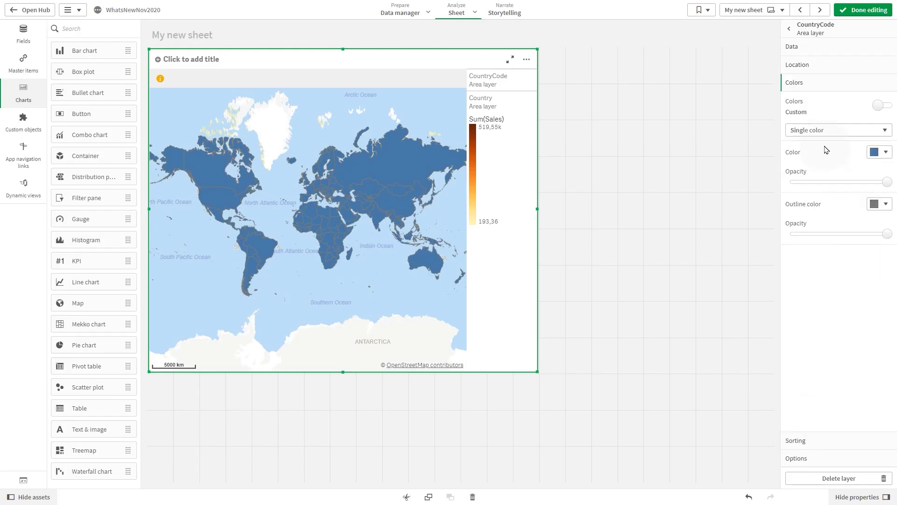
{"action": "left_click", "coordinate": [821, 130]}
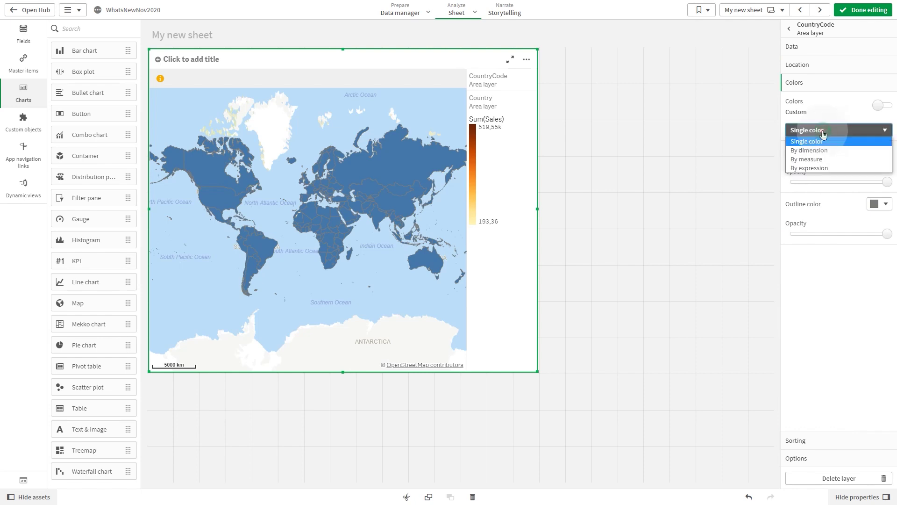
{"action": "left_click", "coordinate": [818, 167]}
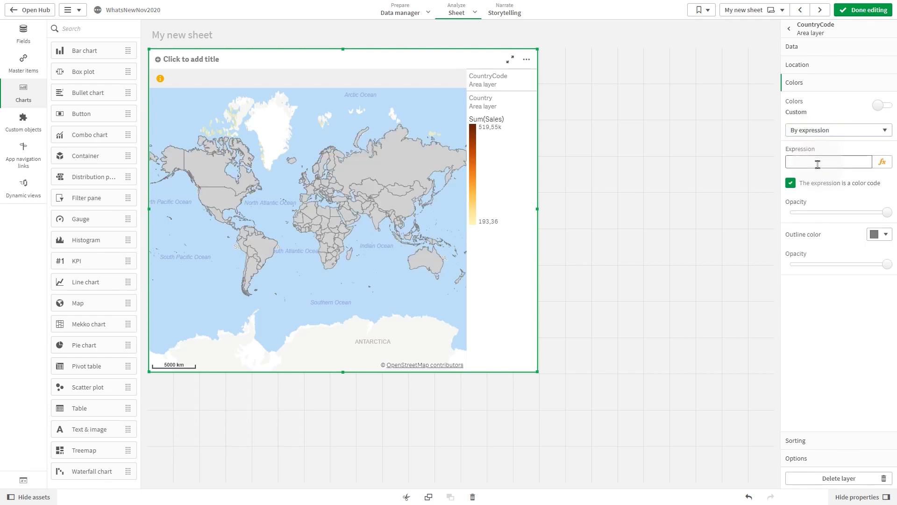
{"action": "left_click", "coordinate": [882, 162]}
{"action": "type", "text": "ARGB(rand()*50"}
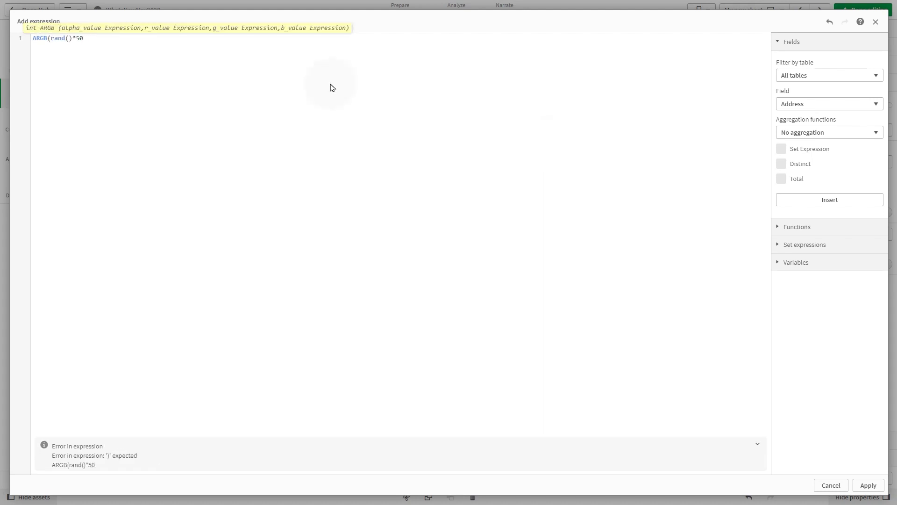
{"action": "type", "text": "+50,100,100,100)"}
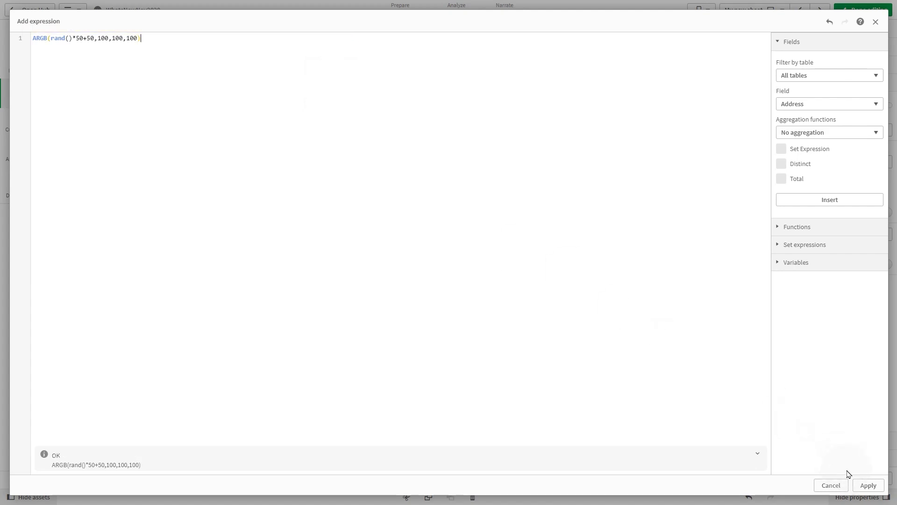
{"action": "left_click", "coordinate": [864, 485]}
{"action": "left_click", "coordinate": [794, 34]}
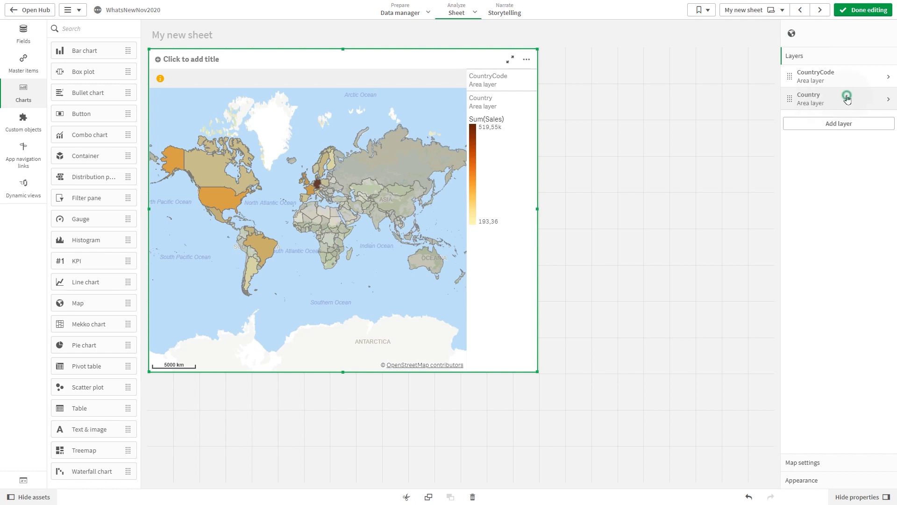
{"action": "left_click_drag", "start_coordinate": [846, 97], "coordinate": [842, 74]}
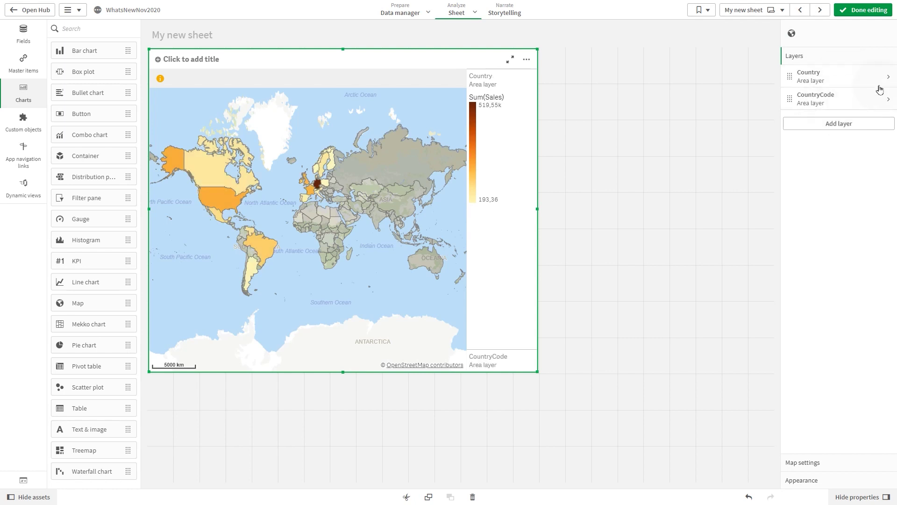
- Exit edit mode and select Brazil on the finished map
{"action": "left_click", "coordinate": [879, 11]}
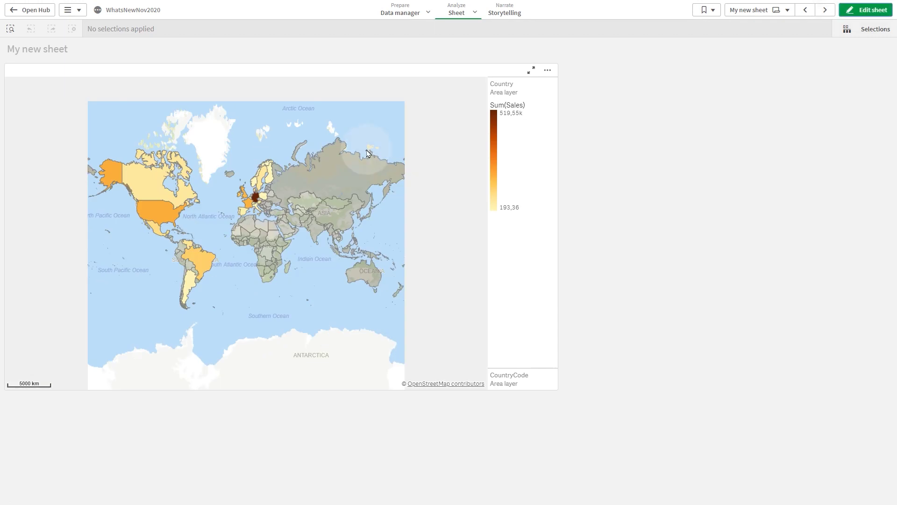
{"action": "mouse_move", "coordinate": [203, 269]}
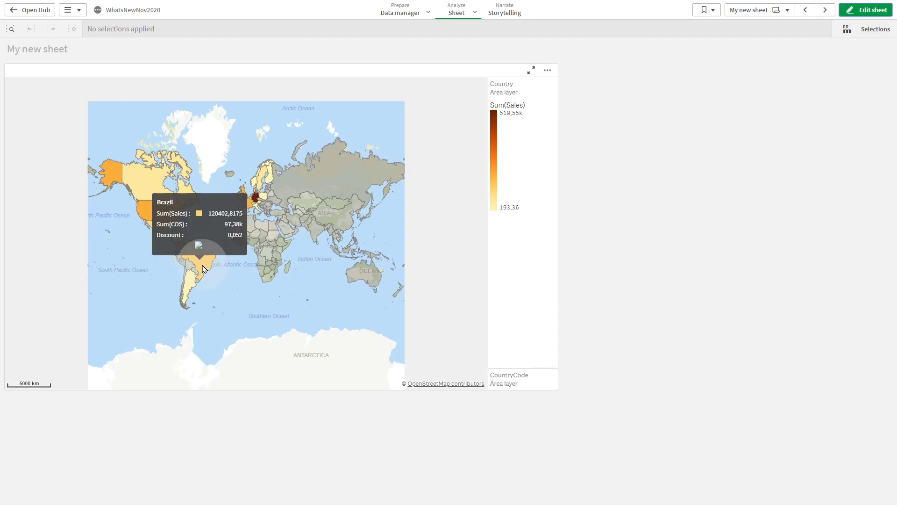
{"action": "left_click", "coordinate": [204, 269]}
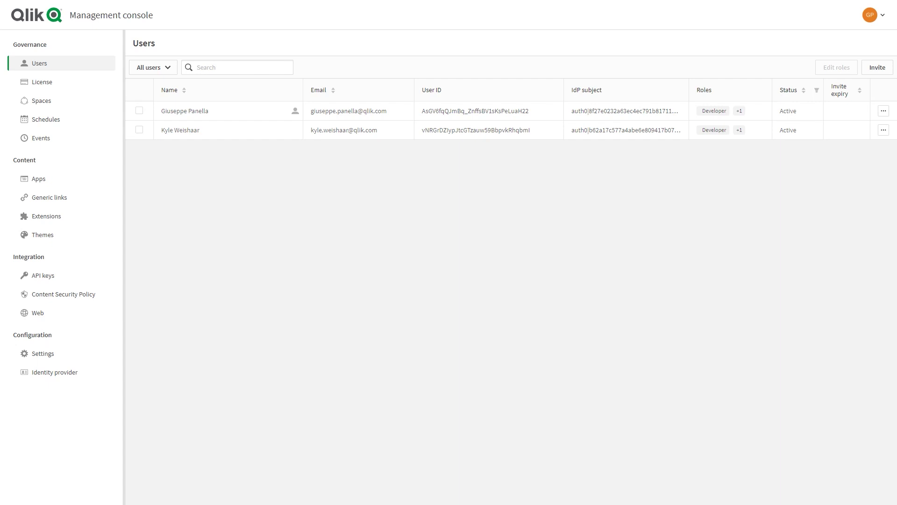
- In Content Security Policy, add origin 'Git Hub' for raw.githubusercontent.com allowing img-src
{"action": "left_click", "coordinate": [17, 295]}
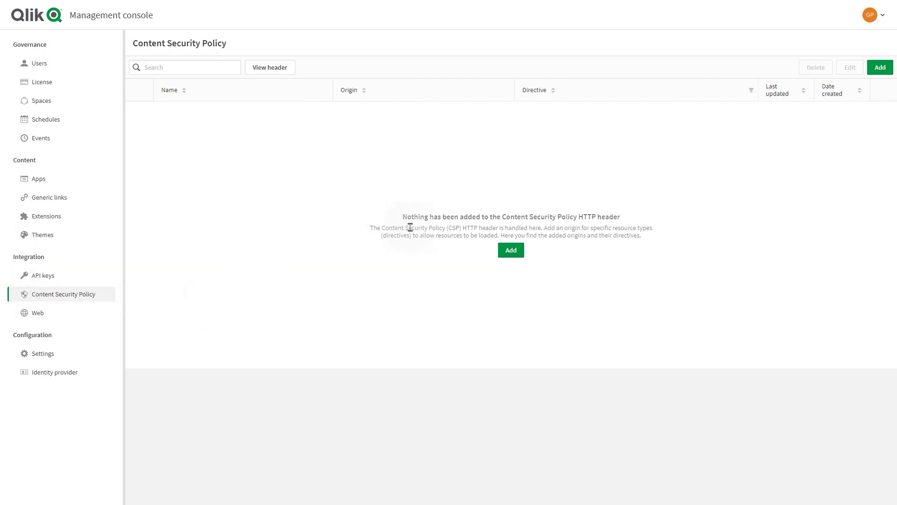
{"action": "left_click", "coordinate": [513, 255]}
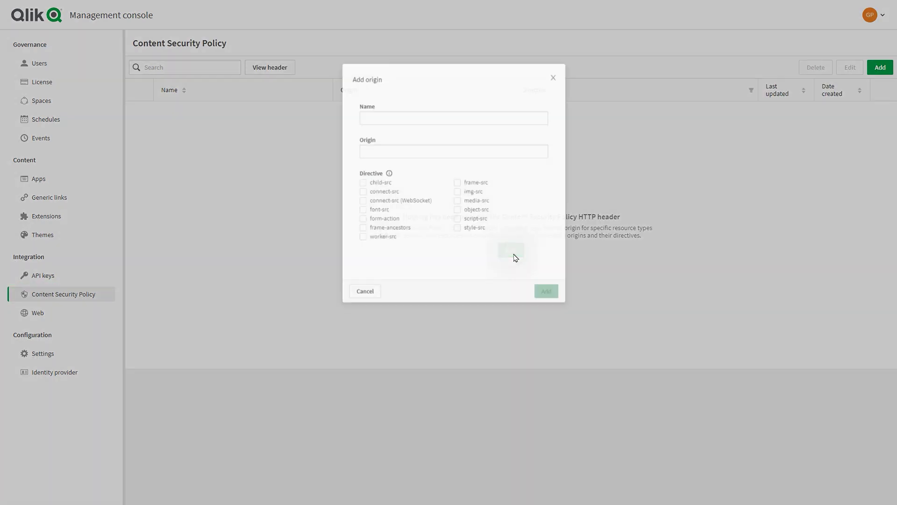
{"action": "type", "text": "Git Hub"}
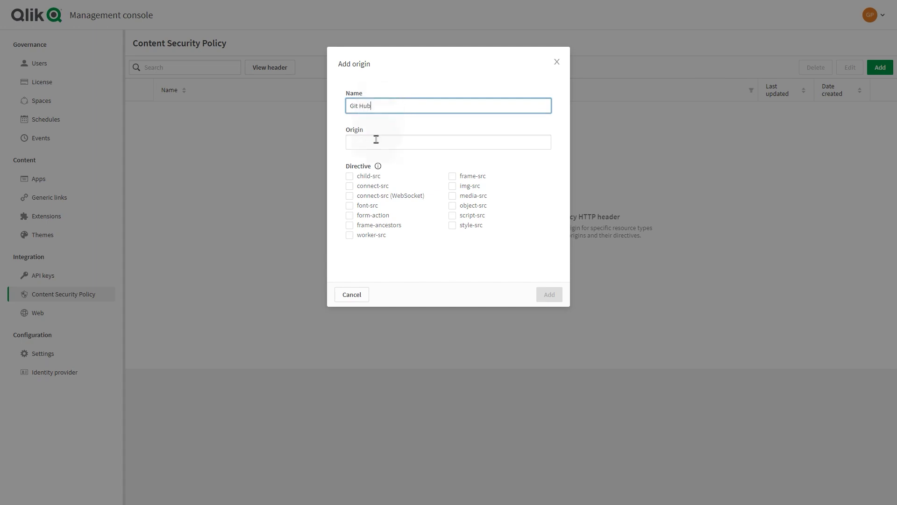
{"action": "left_click", "coordinate": [375, 139]}
{"action": "type", "text": "raw.githubusercontent.com"}
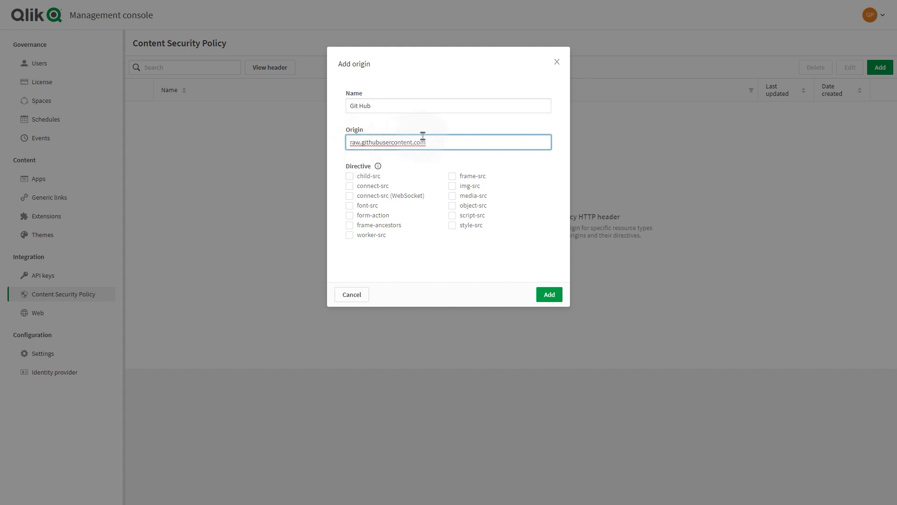
{"action": "left_click", "coordinate": [450, 187]}
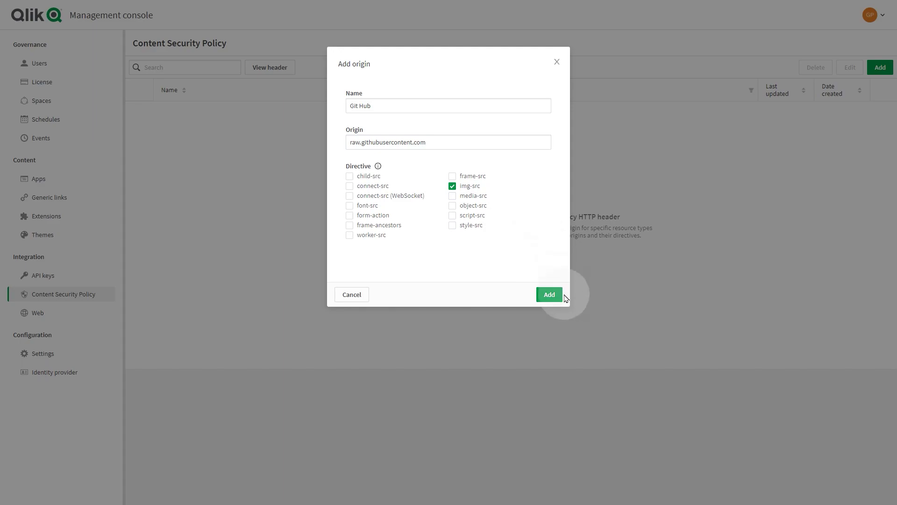
{"action": "left_click", "coordinate": [546, 295]}
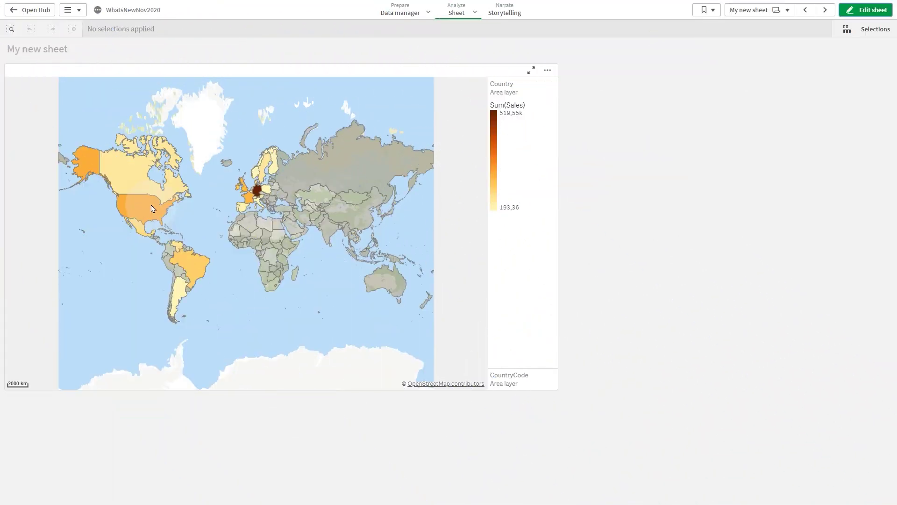
- Preview the flag tooltips, then select Brazil, Argentina and Sweden on the map
{"action": "mouse_move", "coordinate": [152, 208]}
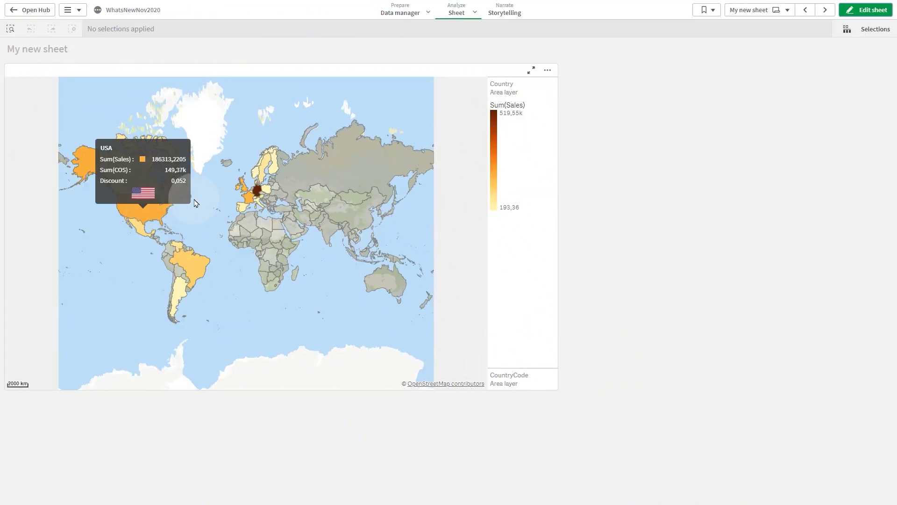
{"action": "mouse_move", "coordinate": [250, 199]}
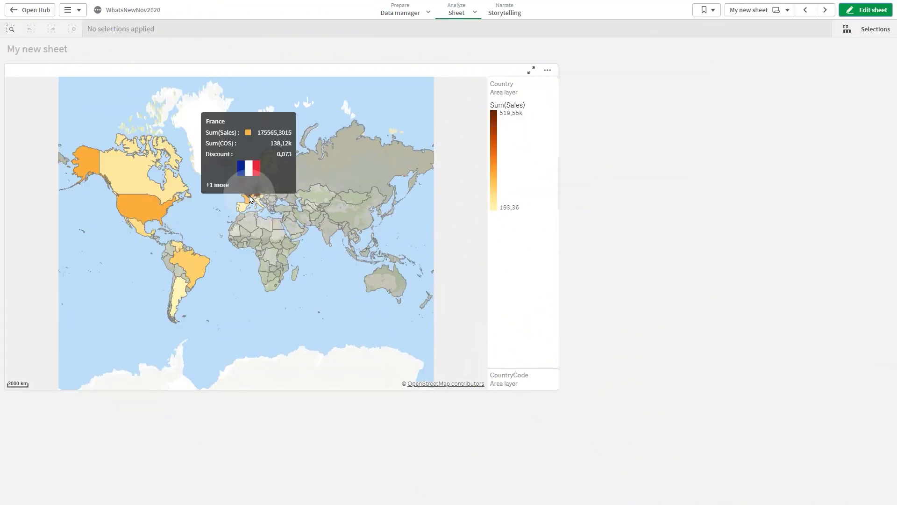
{"action": "left_click", "coordinate": [191, 276]}
{"action": "left_click", "coordinate": [184, 290]}
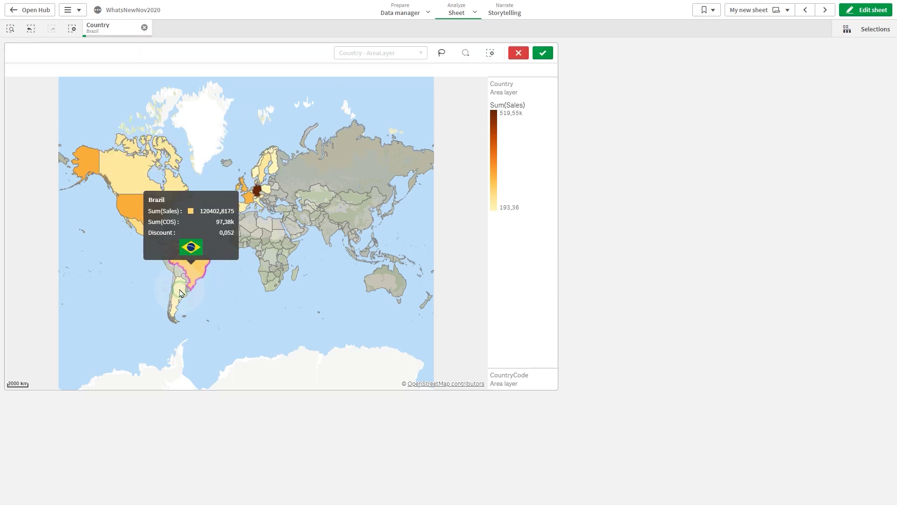
{"action": "left_click", "coordinate": [264, 174]}
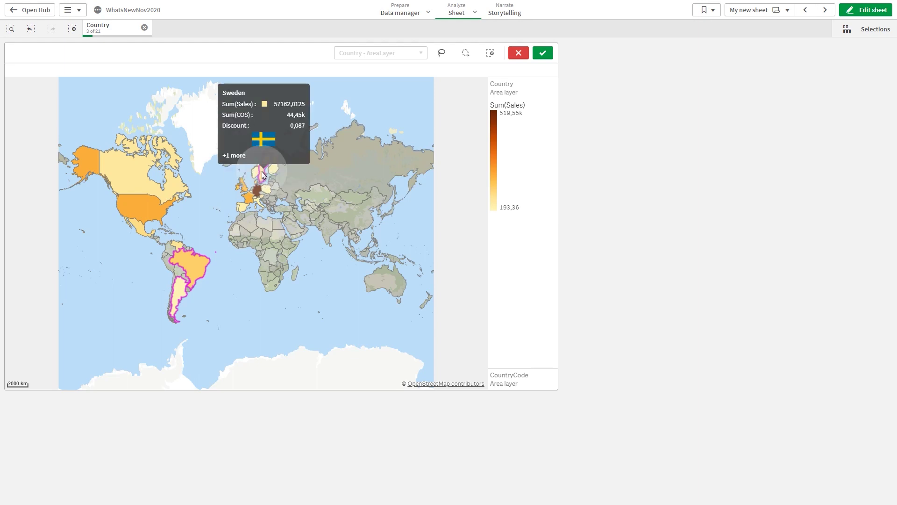